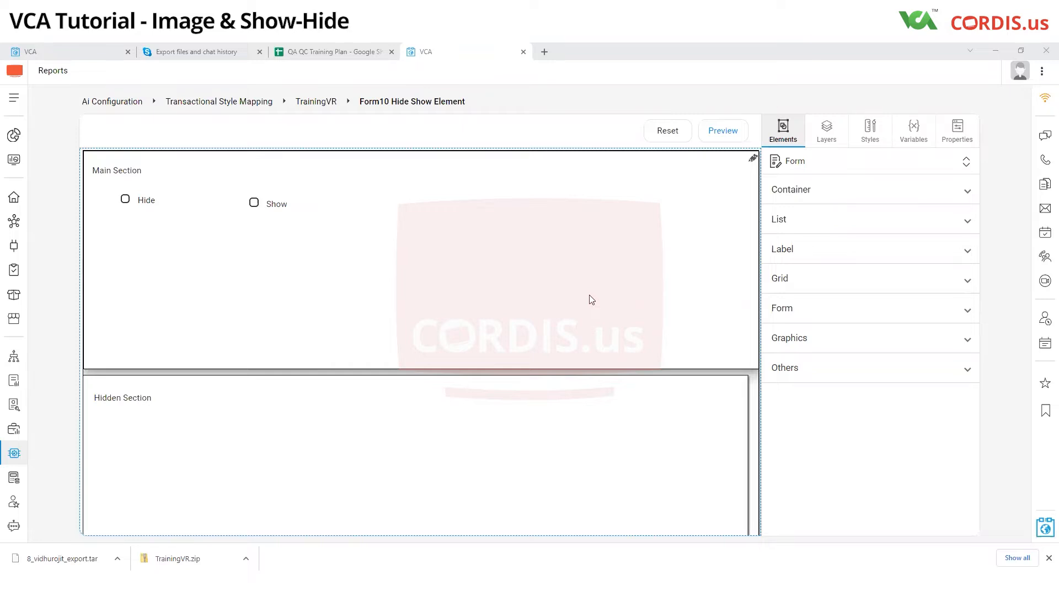
Step: Add an Image Form element to the Main Section and position it below the Hide and Show radio buttons
{"action": "left_click", "coordinate": [732, 165]}
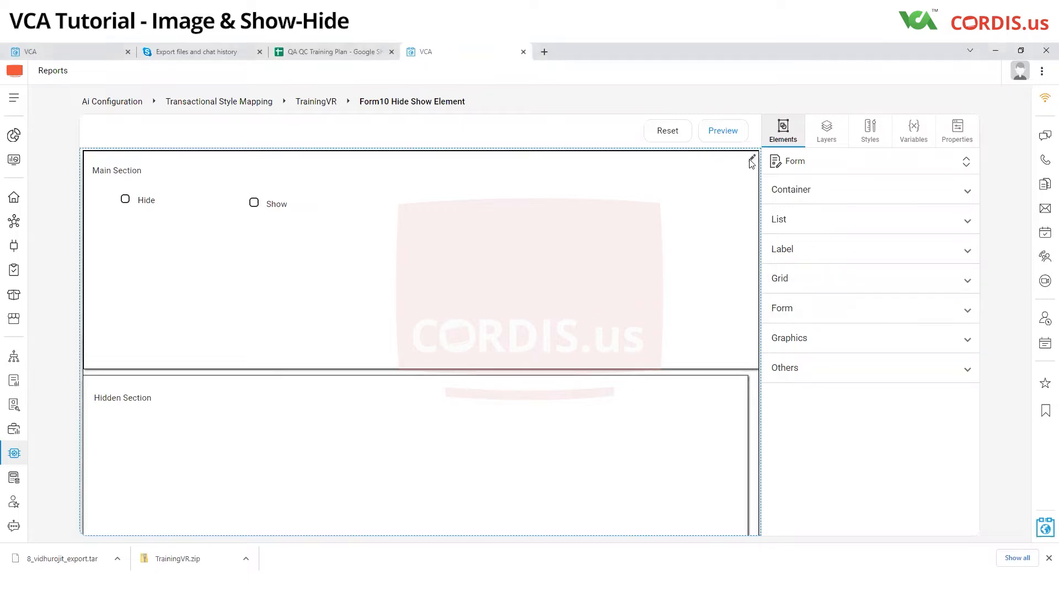
{"action": "left_click", "coordinate": [801, 310]}
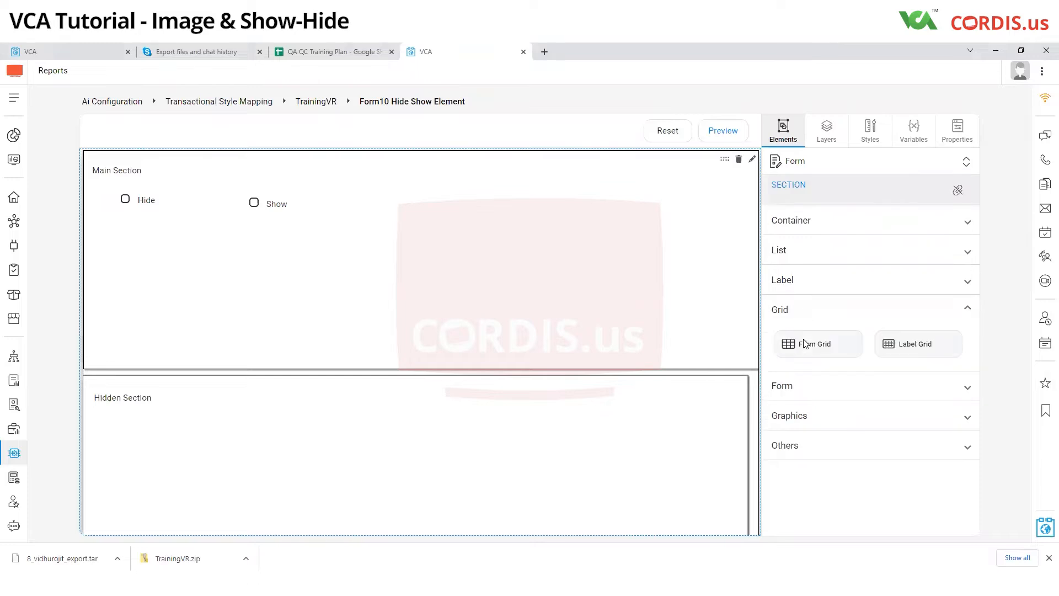
{"action": "left_click", "coordinate": [817, 387]}
{"action": "scroll", "coordinate": [835, 405], "scroll_direction": "down", "scroll_amount": 4}
{"action": "scroll", "coordinate": [835, 409], "scroll_direction": "down", "scroll_amount": 1}
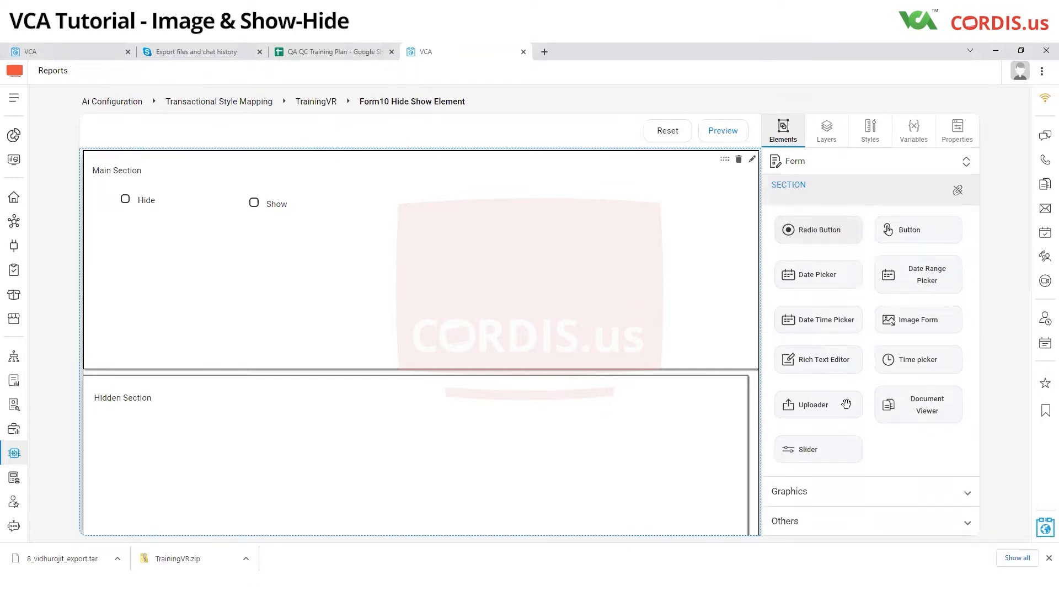
{"action": "left_click_drag", "start_coordinate": [905, 320], "coordinate": [359, 290]}
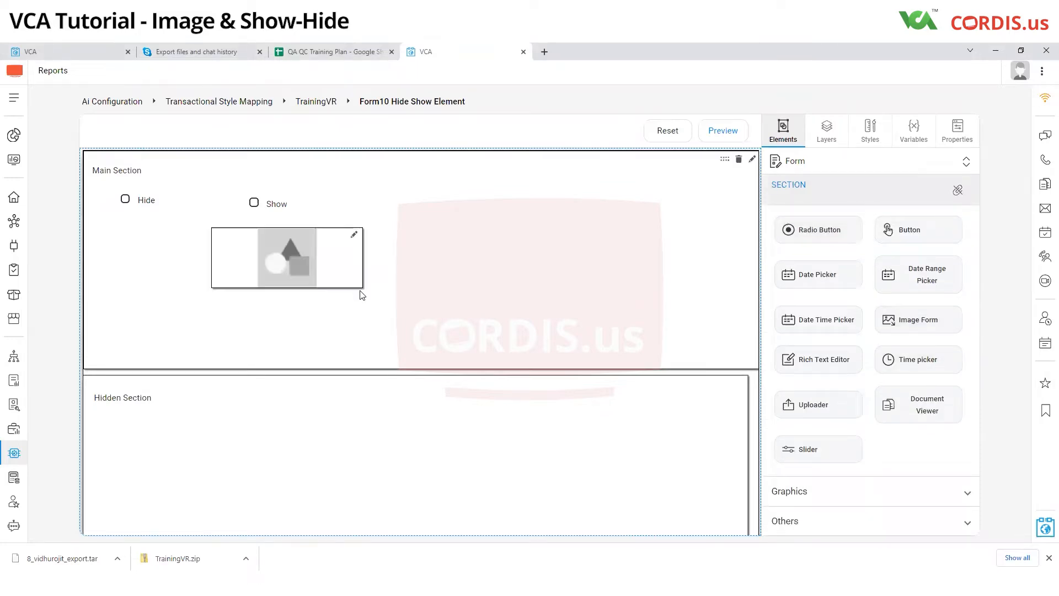
{"action": "left_click_drag", "start_coordinate": [317, 236], "coordinate": [422, 271]}
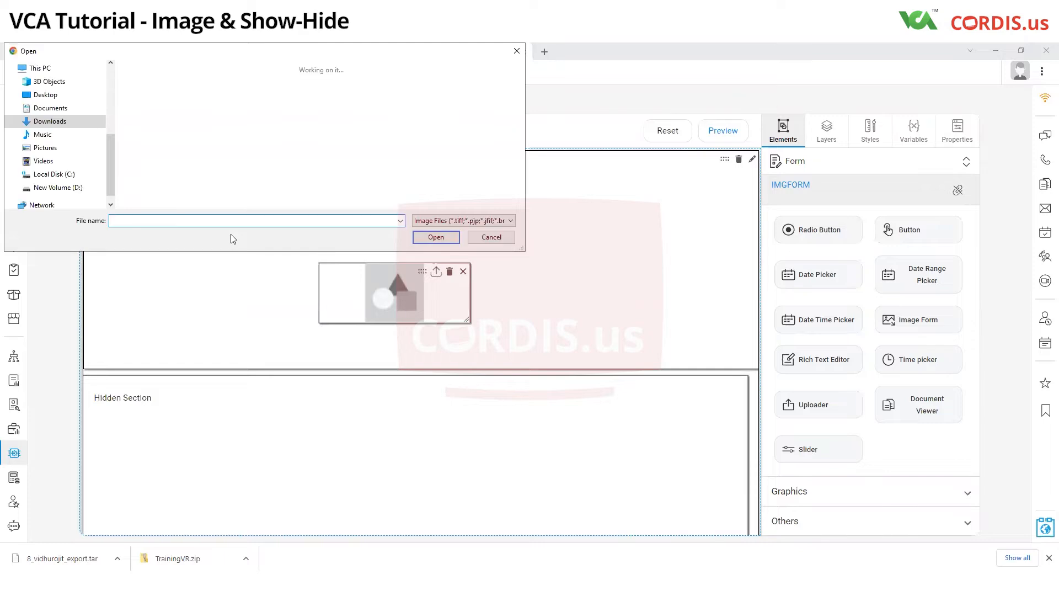
Step: Upload gymtech2.PNG from Downloads into the image form element
{"action": "scroll", "coordinate": [262, 190], "scroll_direction": "down", "scroll_amount": 5}
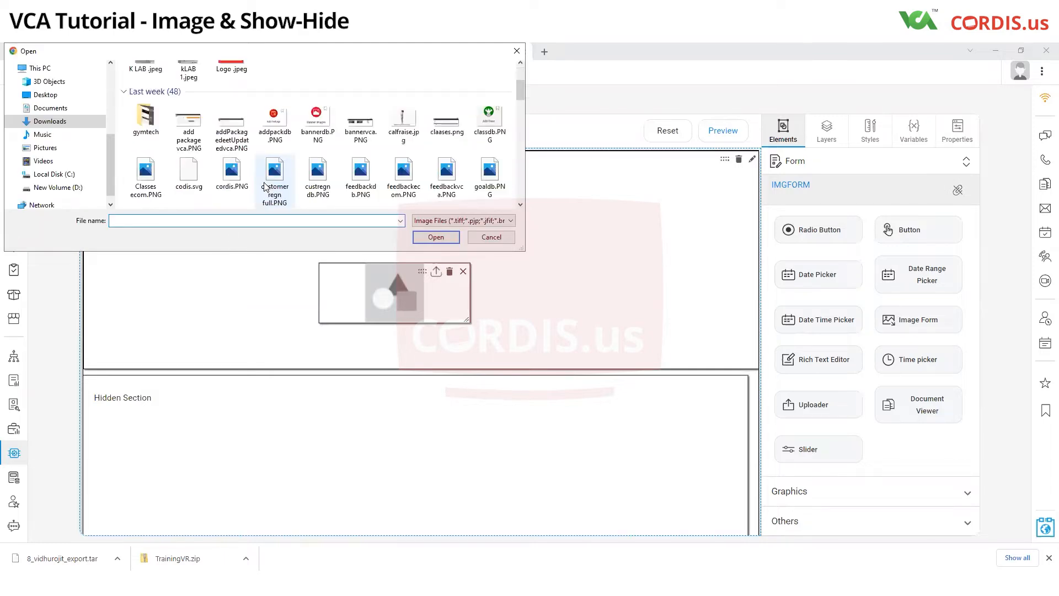
{"action": "left_click", "coordinate": [458, 110]}
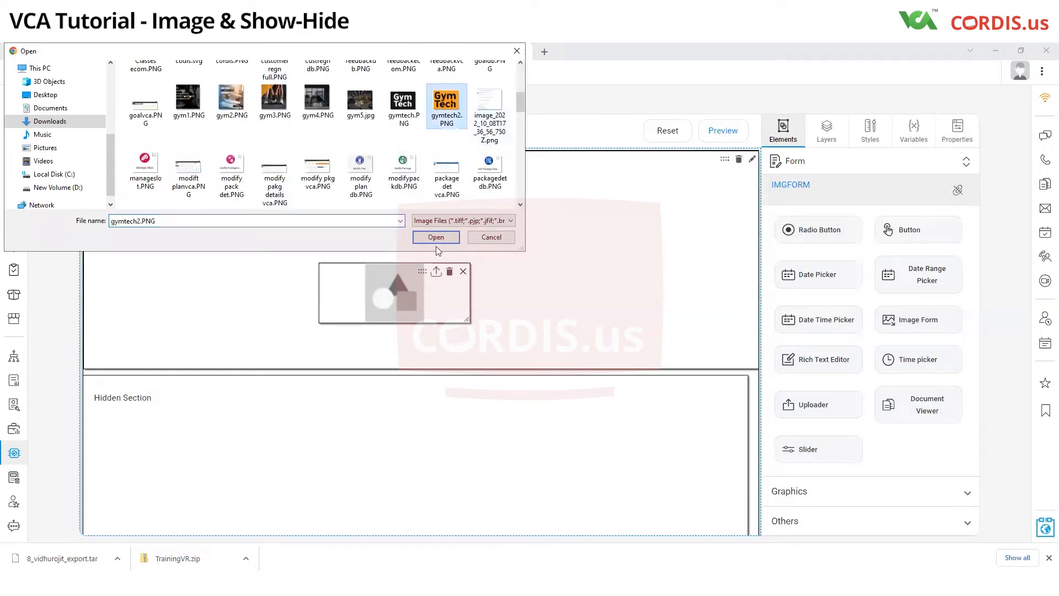
{"action": "left_click", "coordinate": [433, 237]}
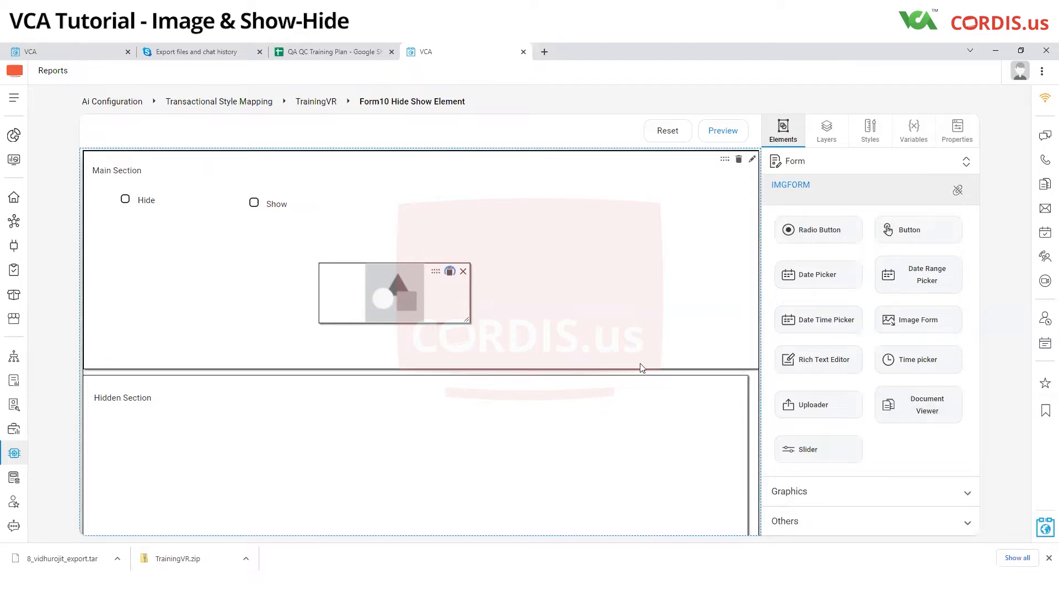
Step: Bind the image element to the AiActionForm single variable AmInvoiceImd, searching the variables for "im"
{"action": "scroll", "coordinate": [854, 435], "scroll_direction": "up", "scroll_amount": 6}
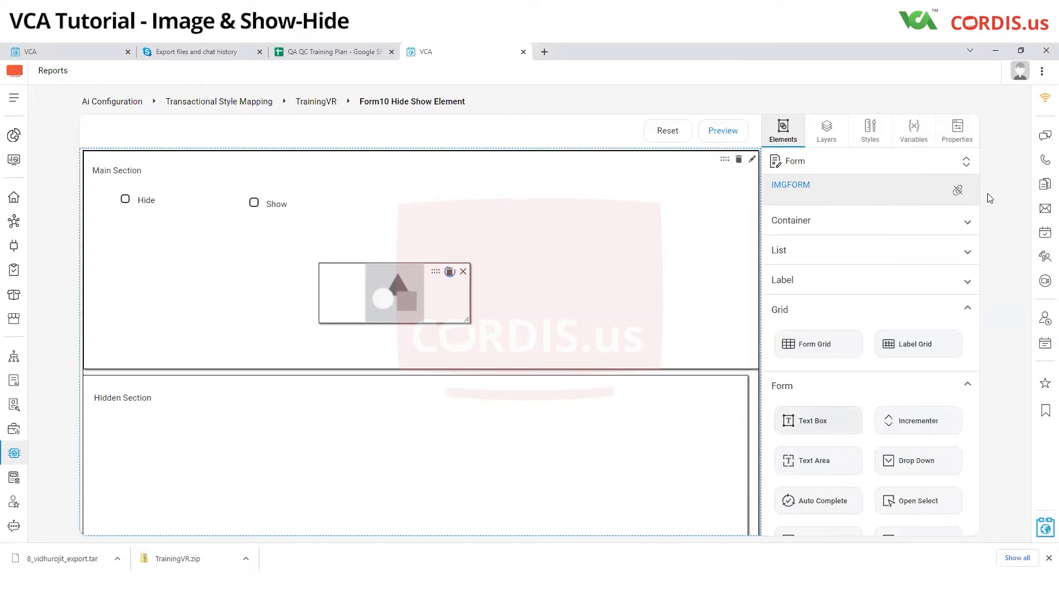
{"action": "left_click", "coordinate": [957, 138]}
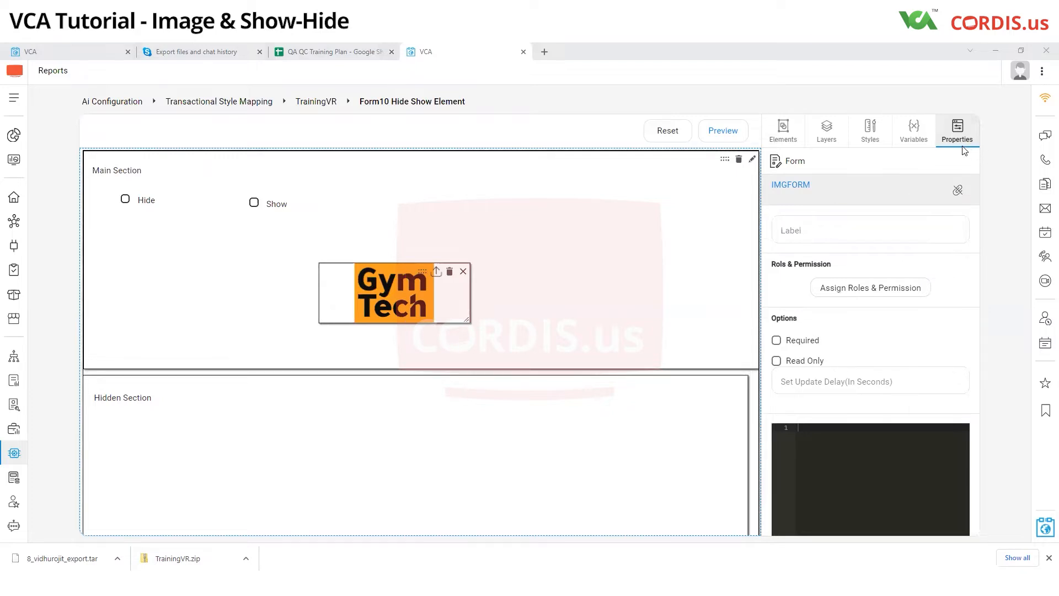
{"action": "left_click", "coordinate": [913, 135]}
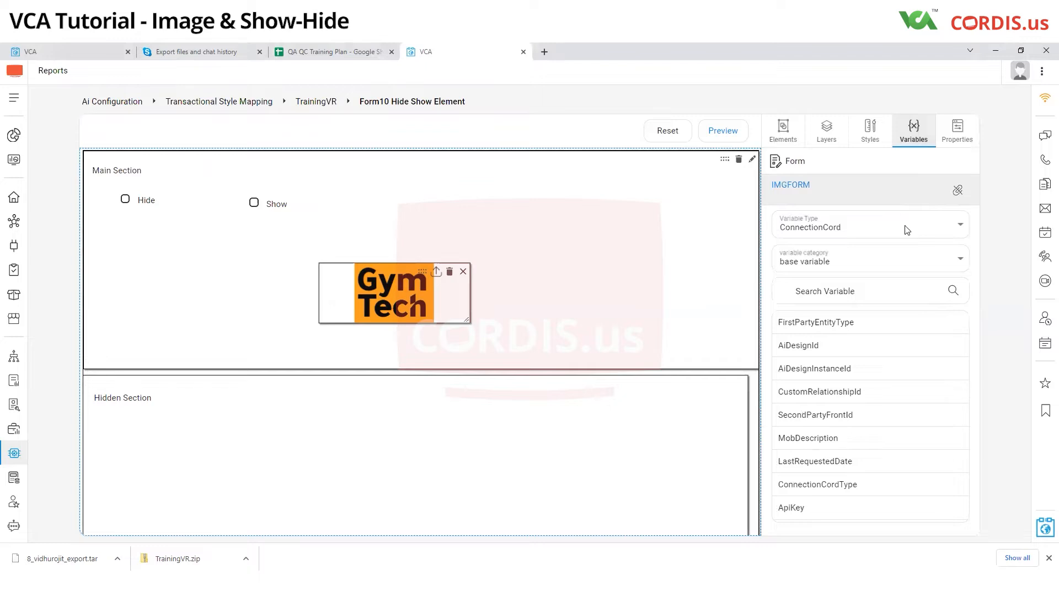
{"action": "left_click", "coordinate": [906, 228]}
{"action": "scroll", "coordinate": [844, 346], "scroll_direction": "down", "scroll_amount": 3}
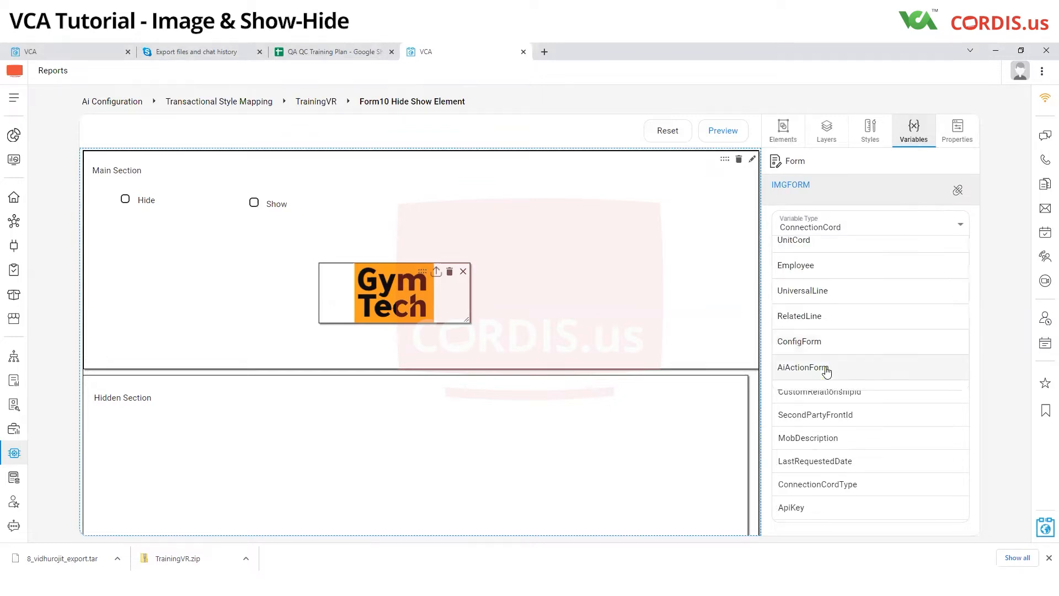
{"action": "left_click", "coordinate": [838, 366]}
{"action": "left_click", "coordinate": [816, 265]}
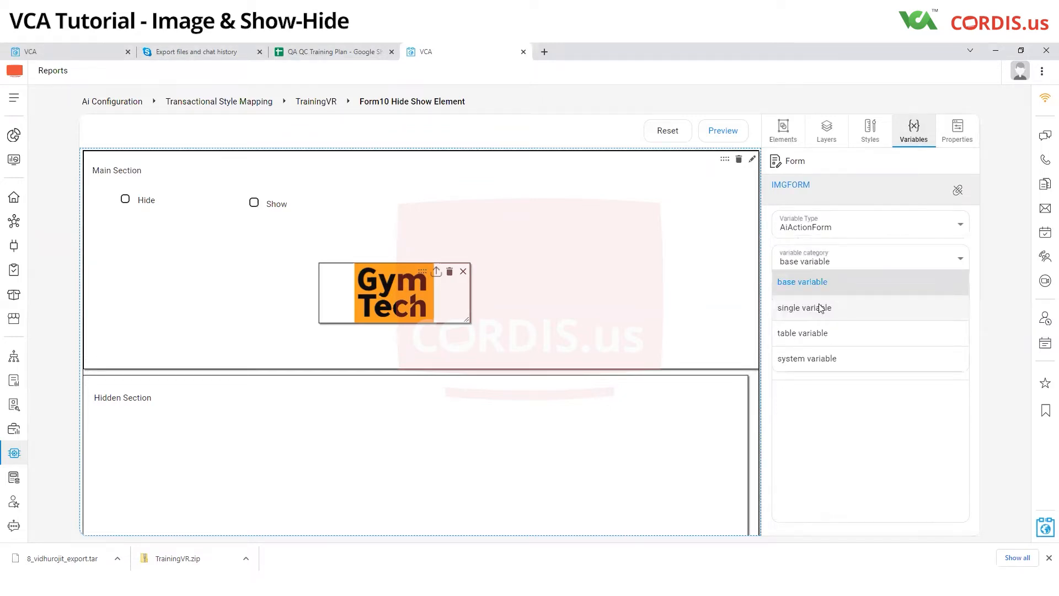
{"action": "left_click", "coordinate": [820, 306]}
{"action": "left_click", "coordinate": [819, 293]}
{"action": "type", "text": "im"}
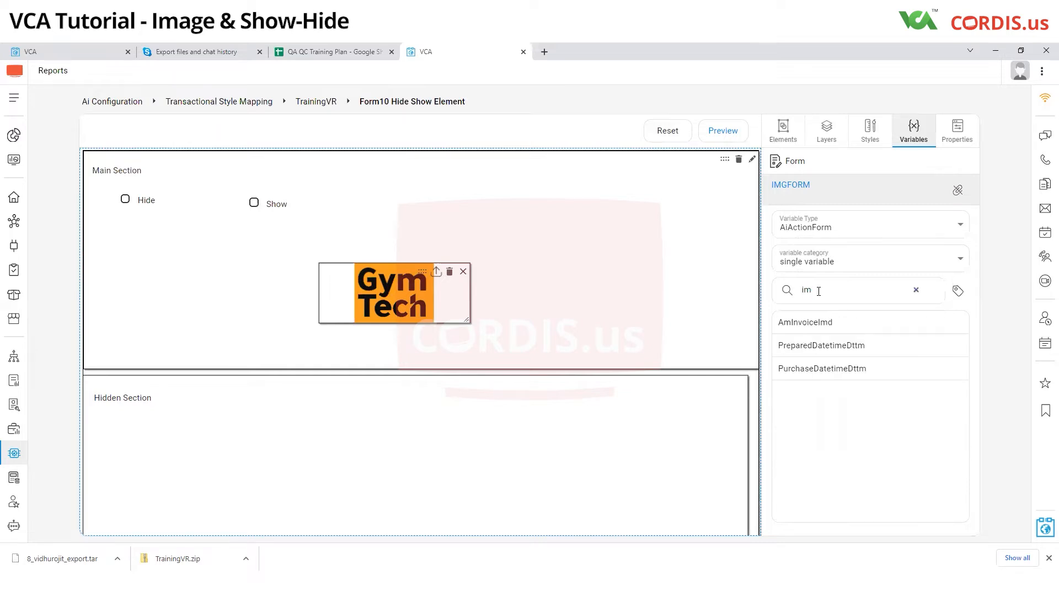
{"action": "left_click", "coordinate": [808, 322]}
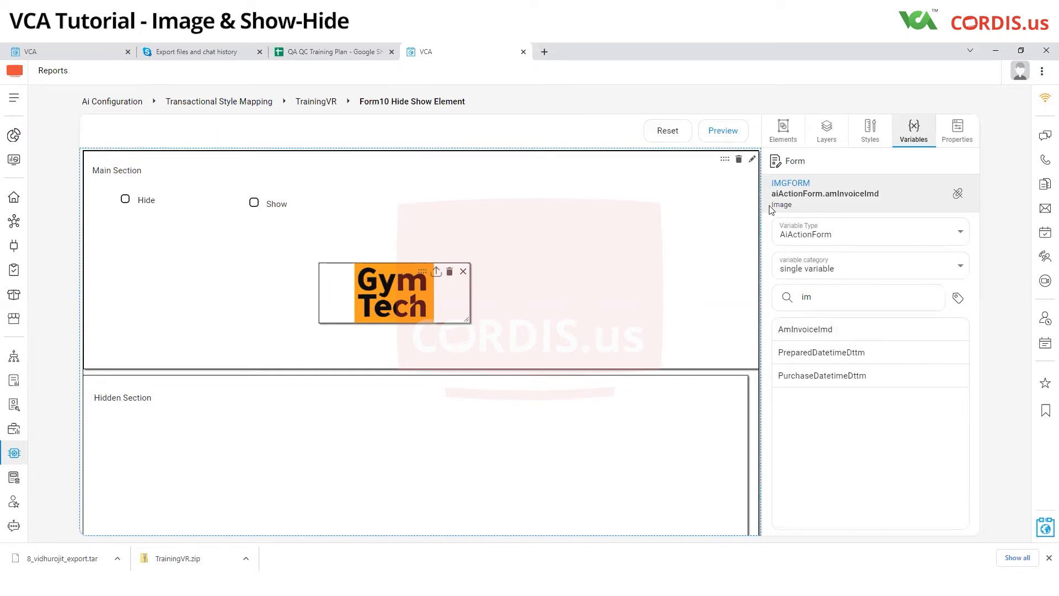
{"action": "left_click_drag", "start_coordinate": [773, 205], "coordinate": [799, 211]}
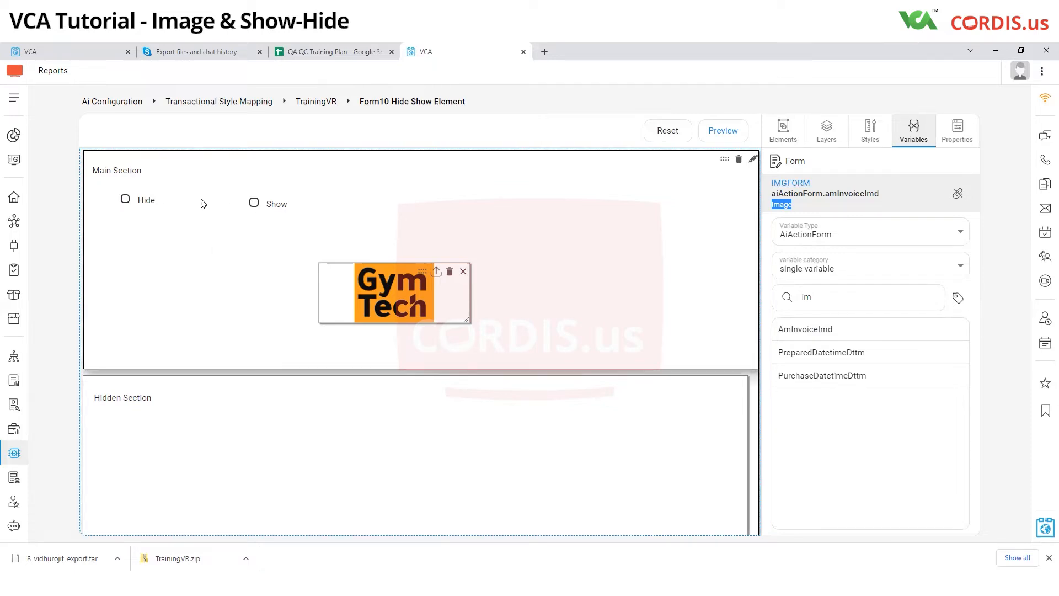
Step: Examine the bound variable and validation value of the Hide and Show radio buttons
{"action": "left_click", "coordinate": [186, 205]}
{"action": "left_click", "coordinate": [393, 205]}
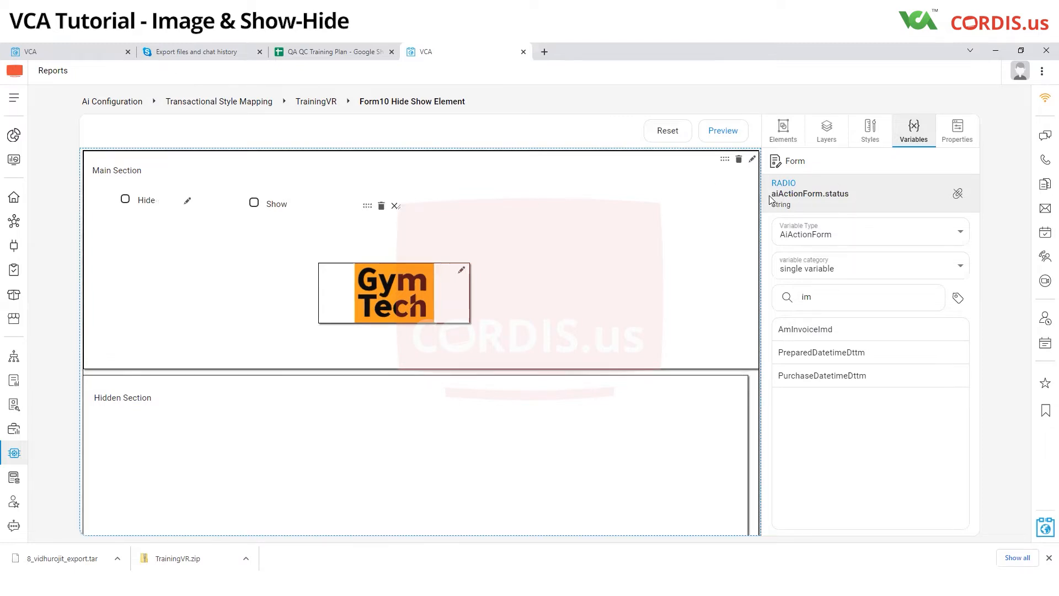
{"action": "left_click_drag", "start_coordinate": [772, 194], "coordinate": [853, 197]}
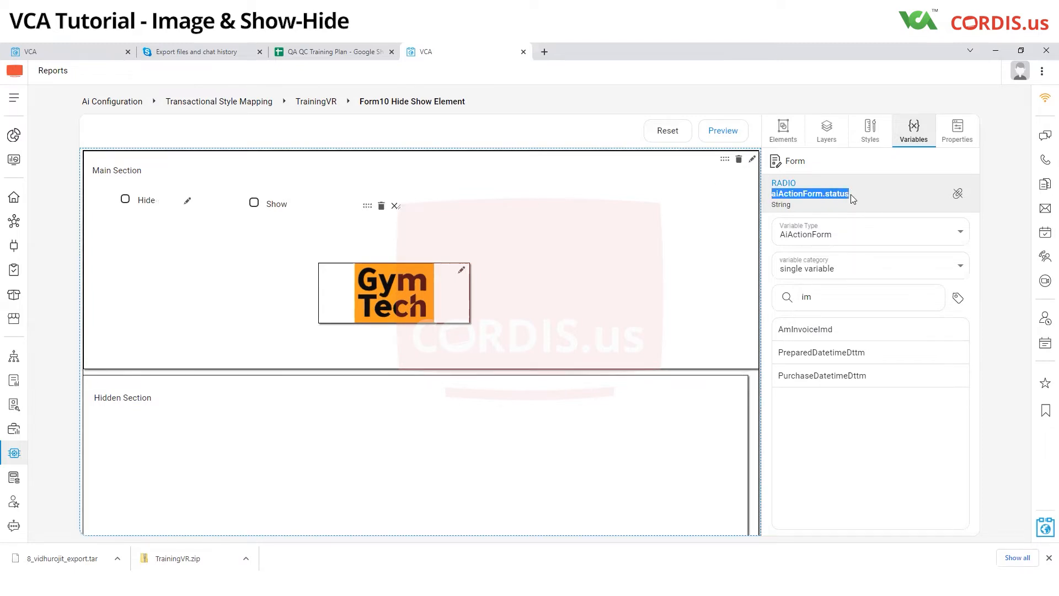
{"action": "left_click", "coordinate": [189, 204]}
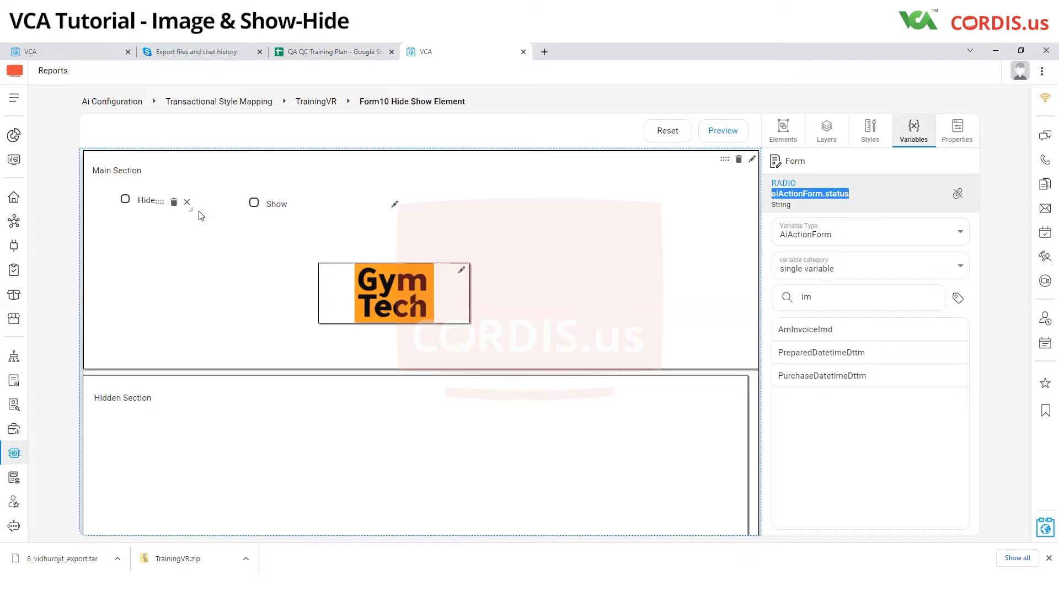
{"action": "left_click", "coordinate": [957, 133]}
{"action": "scroll", "coordinate": [848, 394], "scroll_direction": "down", "scroll_amount": 4}
{"action": "scroll", "coordinate": [849, 394], "scroll_direction": "down", "scroll_amount": 1}
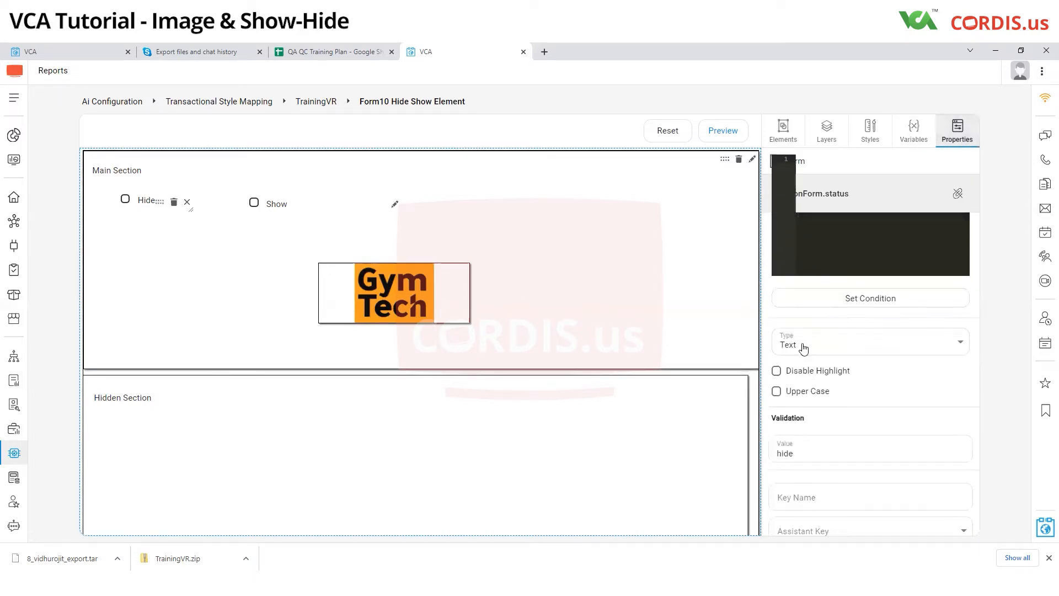
{"action": "left_click", "coordinate": [389, 208]}
{"action": "scroll", "coordinate": [839, 398], "scroll_direction": "down", "scroll_amount": 1}
{"action": "double_click", "coordinate": [801, 399]}
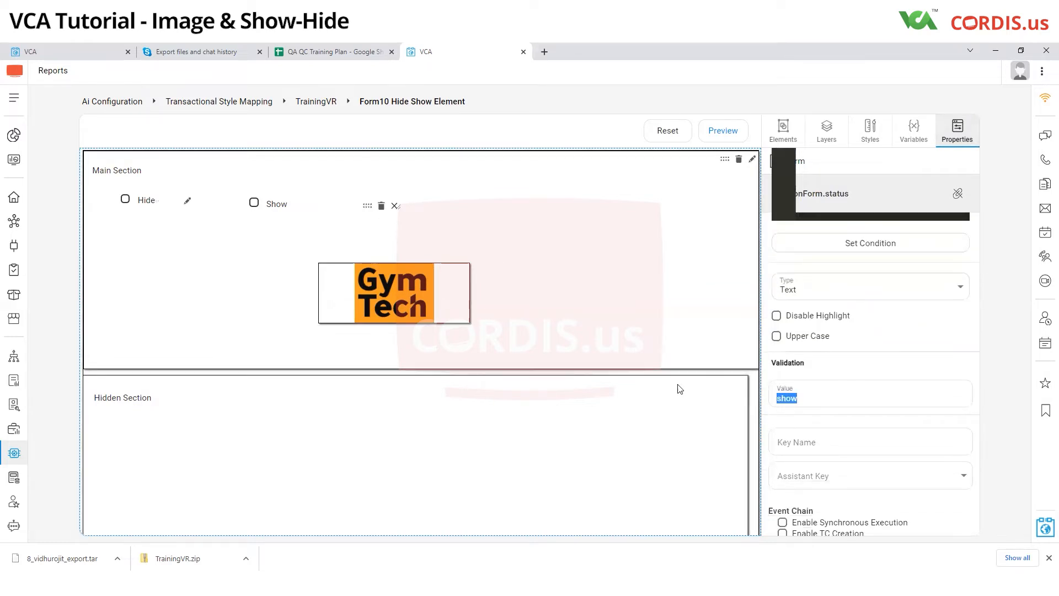
Step: Start a condition for the image in the full-screen expression editor, checking aiActionForm.status=='hide' && !ffm.readOnly in an if block
{"action": "mouse_move", "coordinate": [458, 274]}
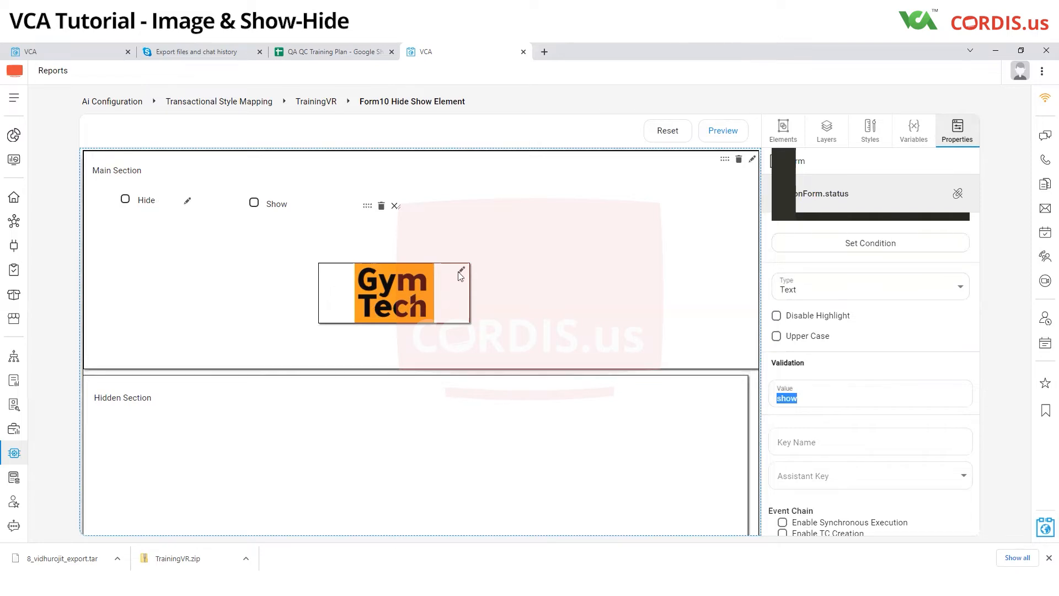
{"action": "left_click", "coordinate": [460, 273]}
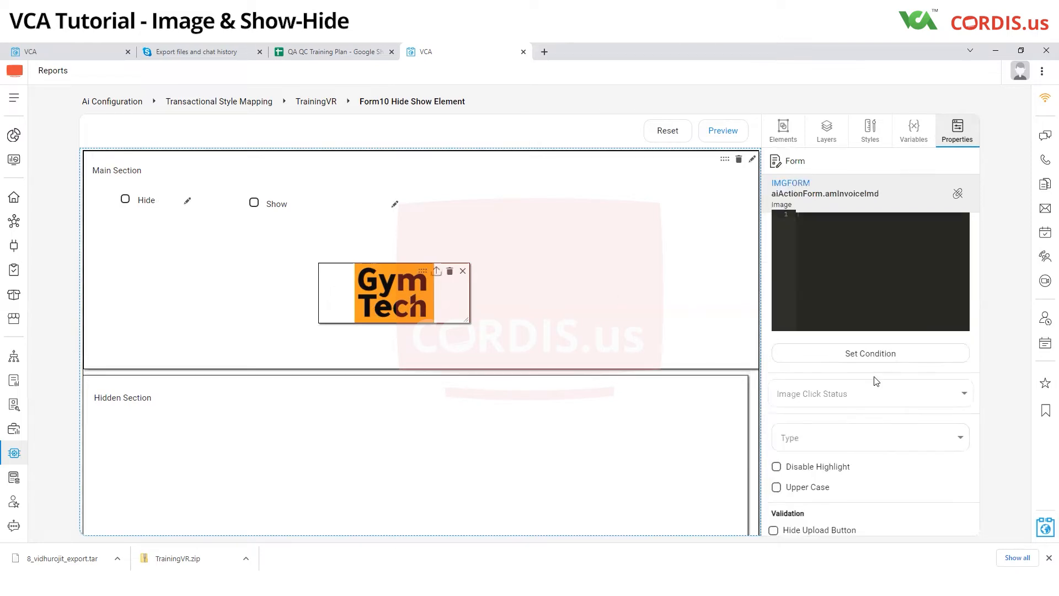
{"action": "left_click", "coordinate": [874, 364]}
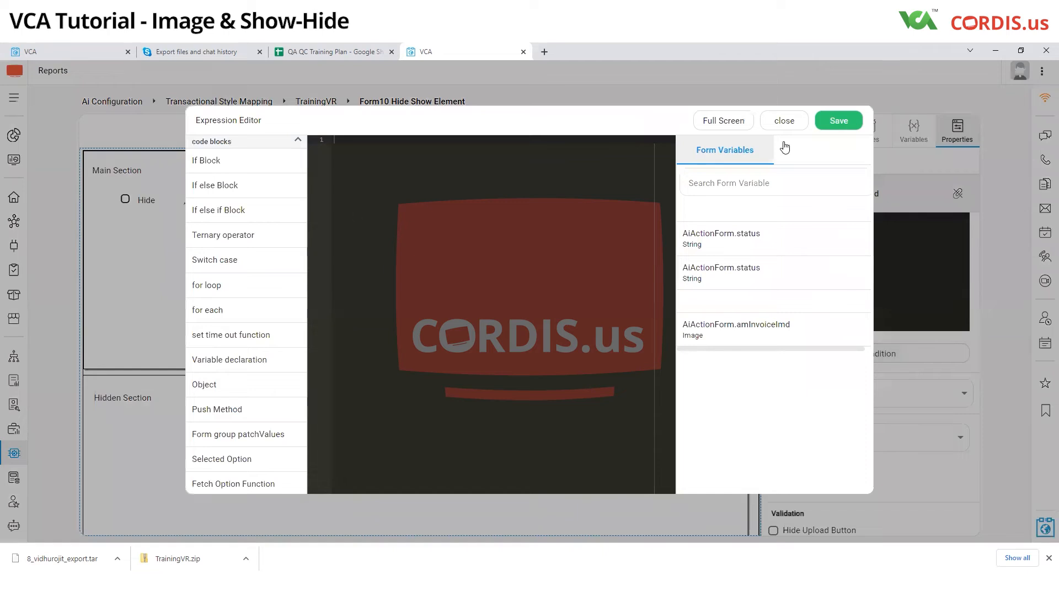
{"action": "left_click", "coordinate": [739, 125]}
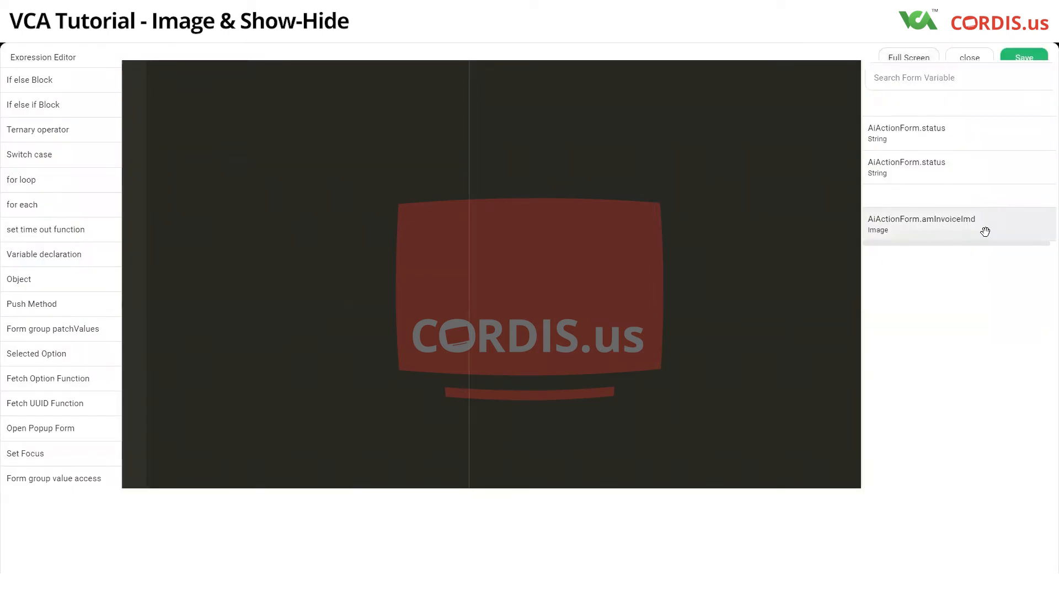
{"action": "left_click_drag", "start_coordinate": [953, 133], "coordinate": [651, 281]}
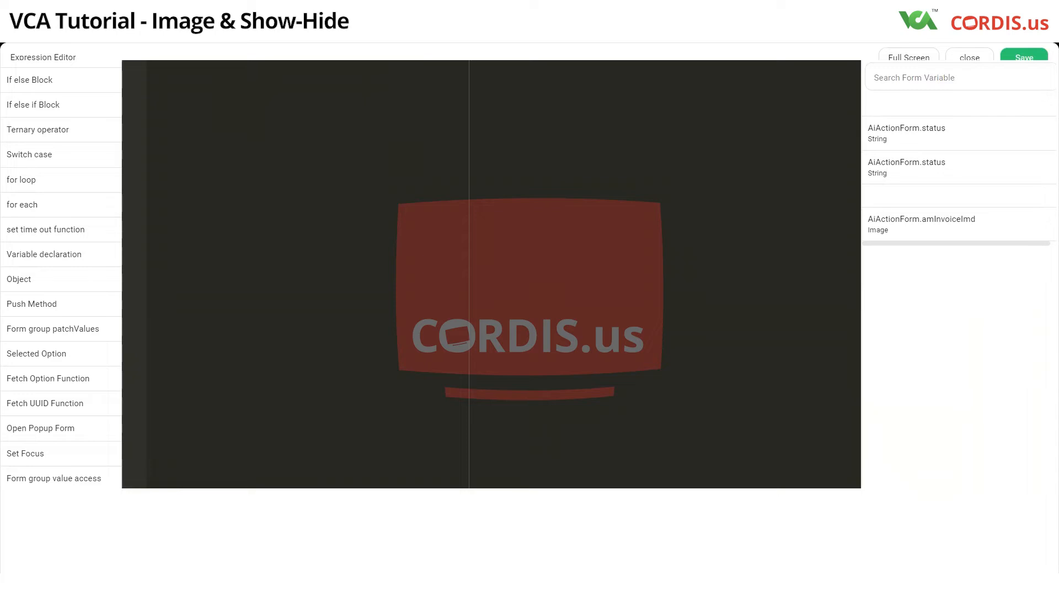
{"action": "key", "text": "Return"}
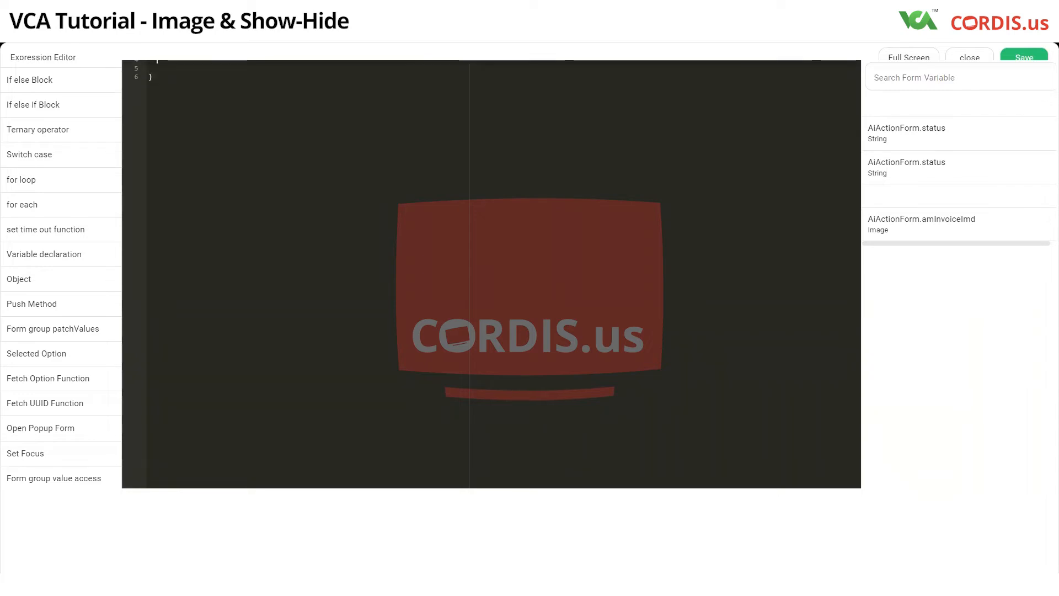
Step: Set ffm.type='hidden' inside the if block
{"action": "type", "text": "frm.text"}
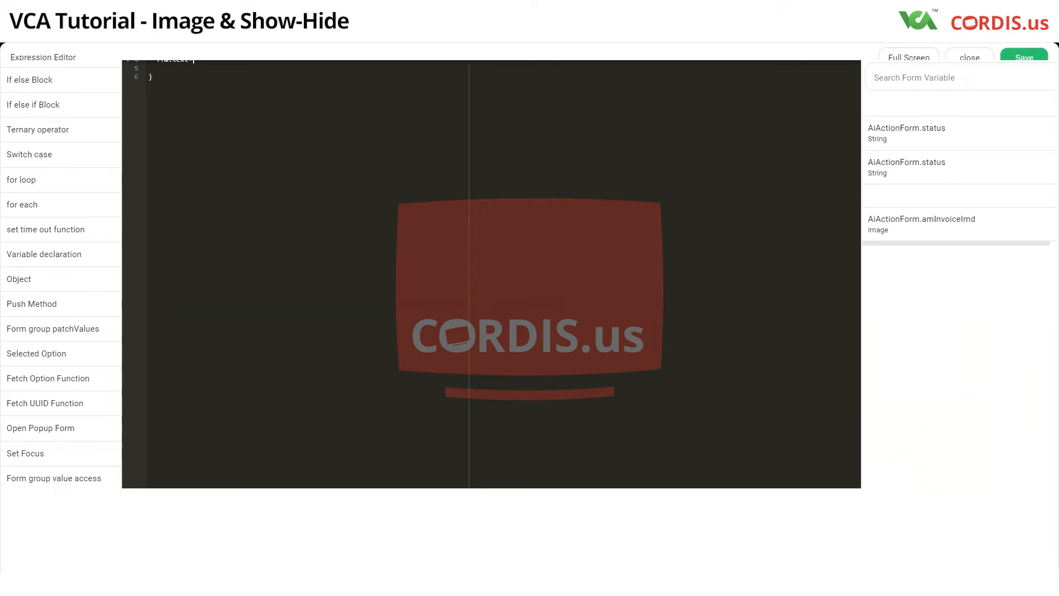
{"action": "key", "text": "BackSpace"}
{"action": "key", "text": "BackSpace"}
{"action": "key", "text": "BackSpace"}
{"action": "type", "text": "ype=\"hi"}
{"action": "left_click", "coordinate": [192, 113]}
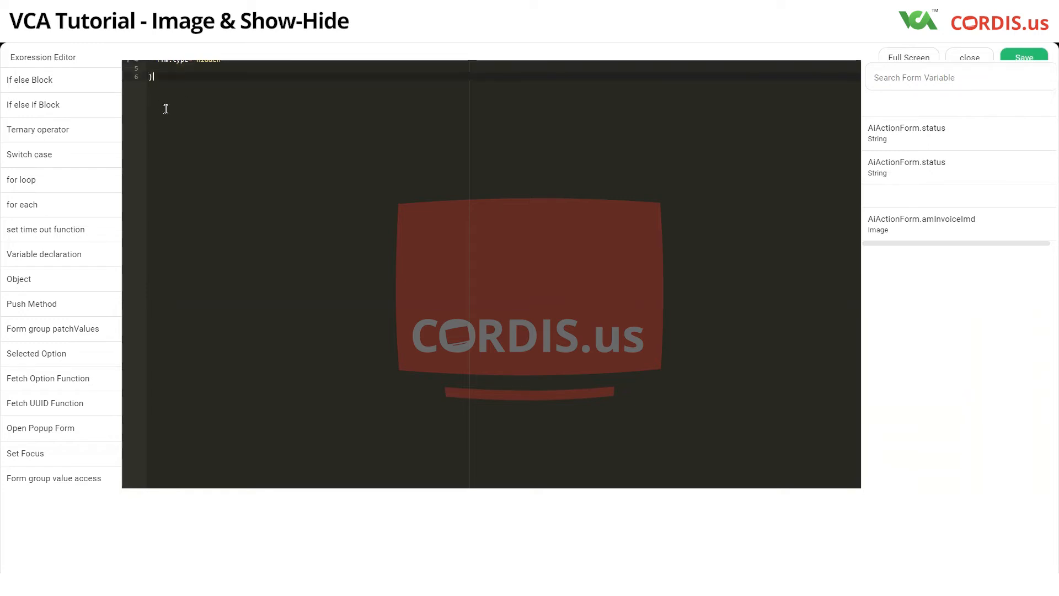
Step: Add an else if branch that checks aiActionForm.status=='show' && !ffm.readOnly and sets ffm.type='text'
{"action": "key", "text": "Return"}
{"action": "key", "text": "Return"}
{"action": "type", "text": "else"}
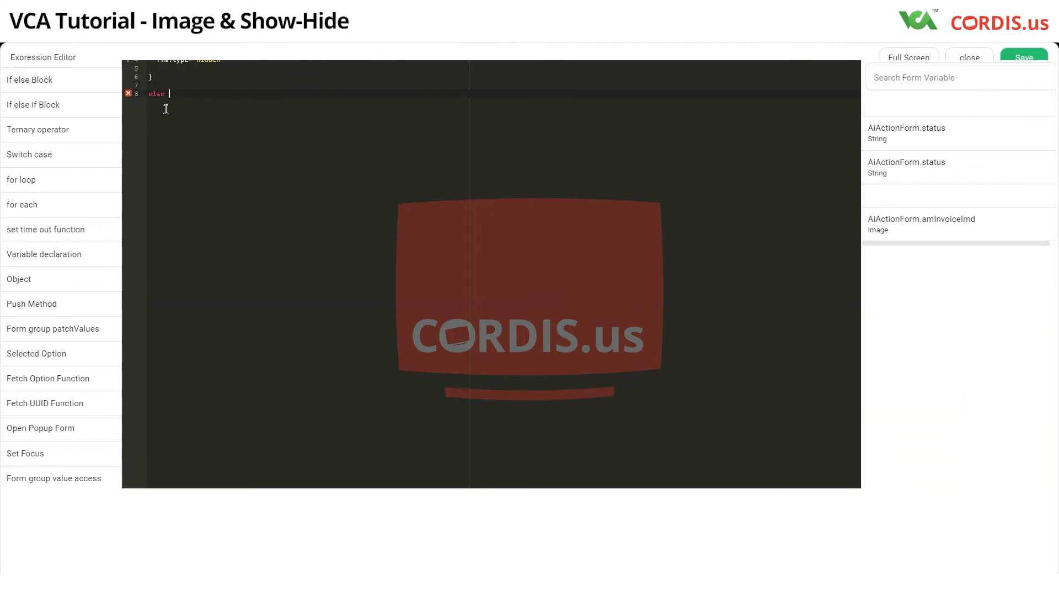
{"action": "type", "text": "if (fg.value['aiActionForm.status']=='hide' && !ffm.readOnly) {     ffm.type='hidden'  }"}
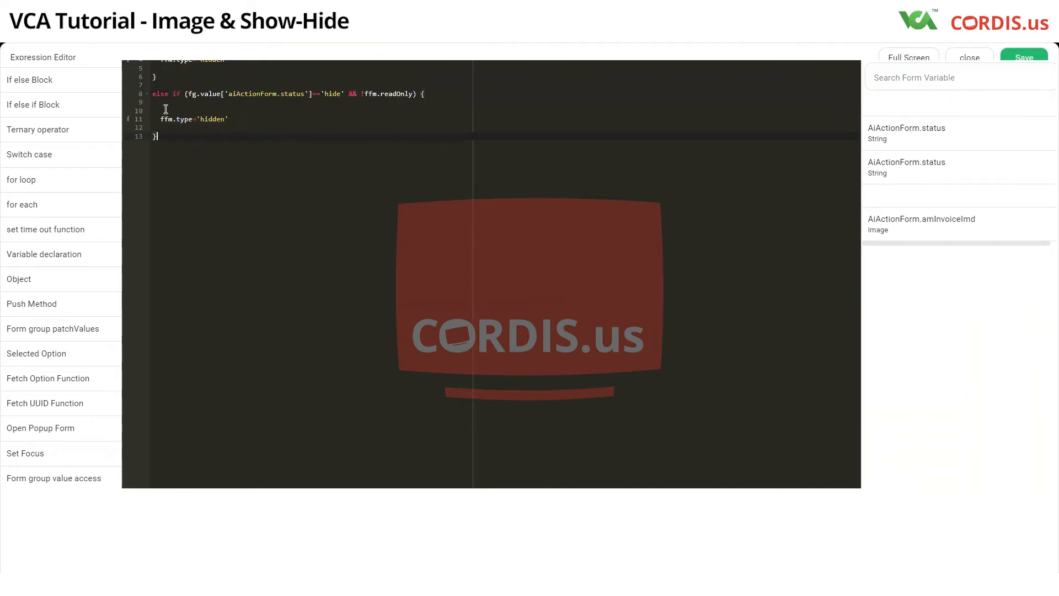
{"action": "left_click", "coordinate": [327, 93]}
{"action": "left_click_drag", "start_coordinate": [327, 93], "coordinate": [341, 94]}
{"action": "type", "text": "show"}
{"action": "left_click_drag", "start_coordinate": [199, 119], "coordinate": [227, 119]}
{"action": "type", "text": "text"}
Step: Append console.log(ffm) after the else if branch and save the image's condition
{"action": "left_click", "coordinate": [169, 139]}
{"action": "type", "text": "console.log(ffm"}
{"action": "left_click", "coordinate": [1019, 59]}
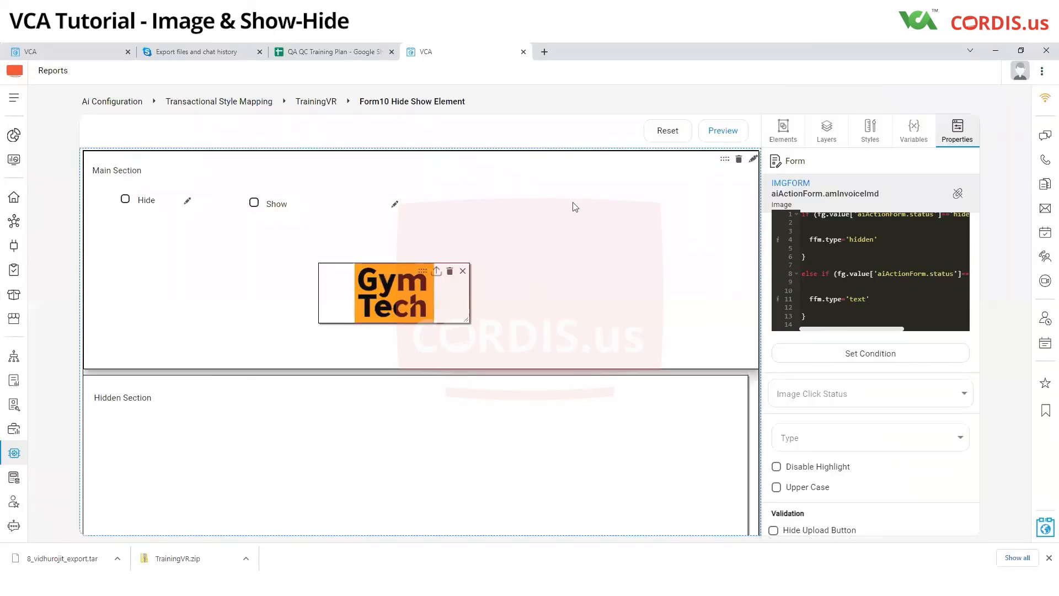
Step: Preview the form, test the Hide and Show options on the image, and close the preview
{"action": "left_click", "coordinate": [733, 132]}
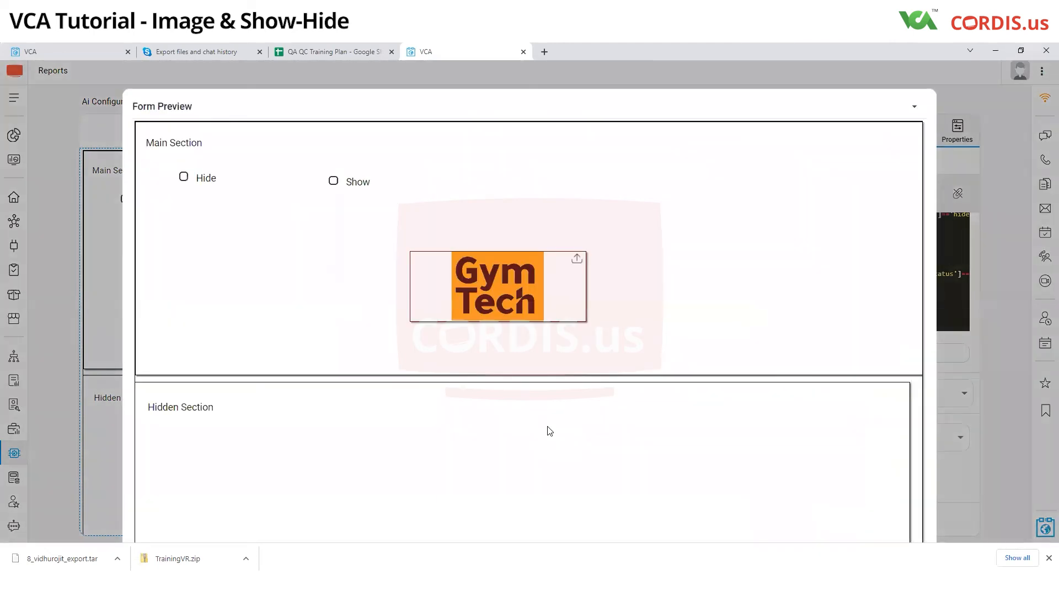
{"action": "left_click", "coordinate": [183, 176]}
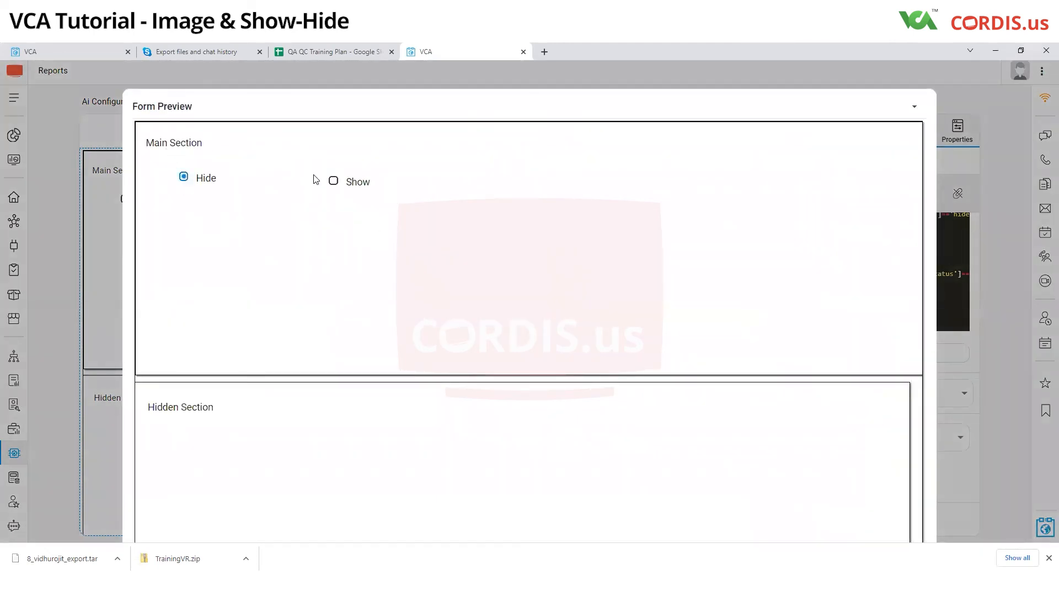
{"action": "left_click", "coordinate": [335, 183]}
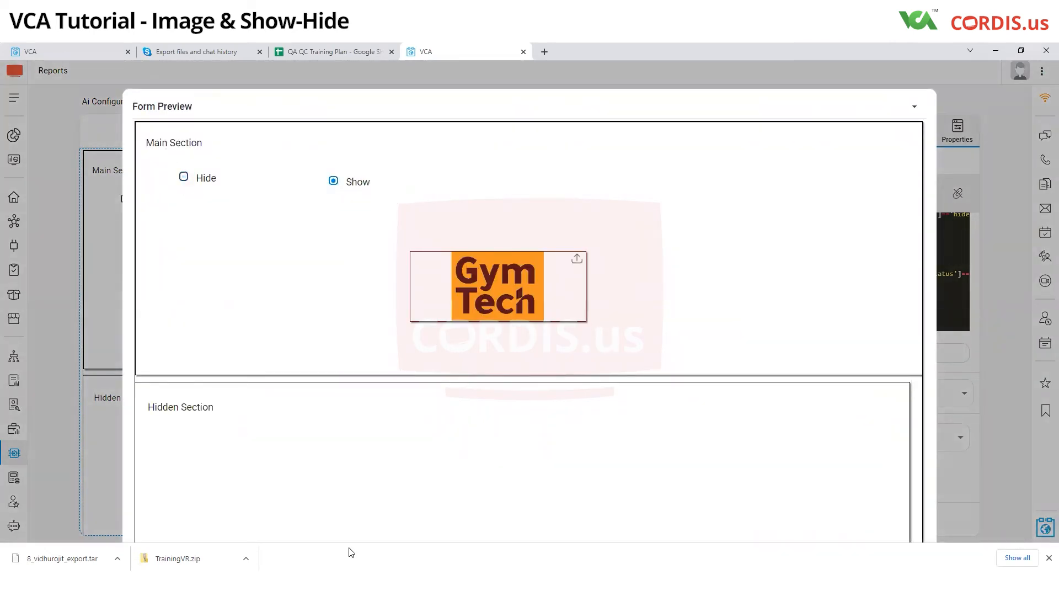
{"action": "left_click", "coordinate": [53, 359]}
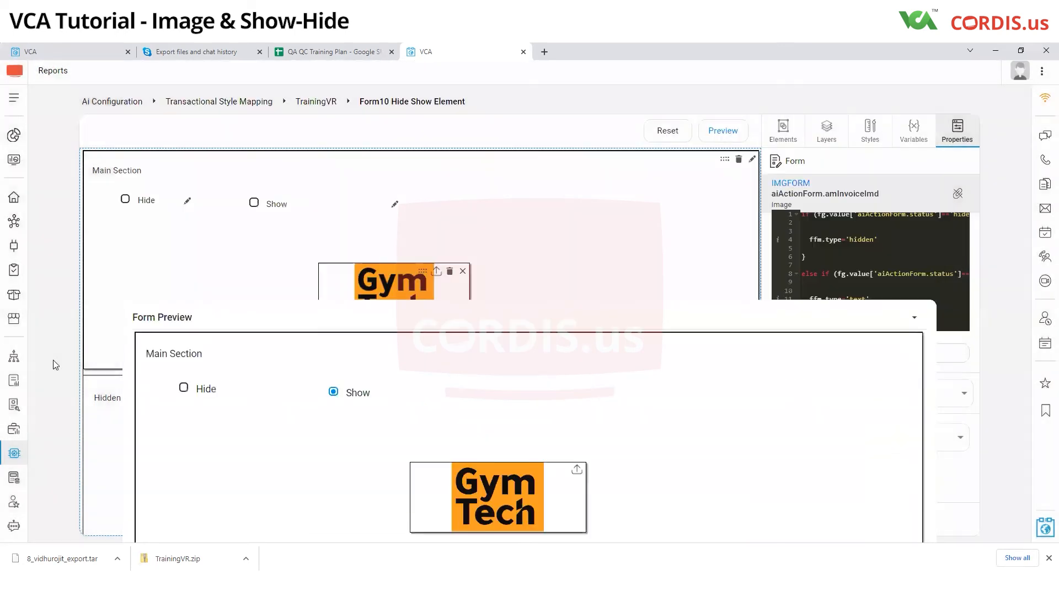
Step: Inspect the page in the browser's developer console and expand the logged ffm object and its style properties
{"action": "right_click", "coordinate": [53, 360]}
{"action": "left_click", "coordinate": [586, 475]}
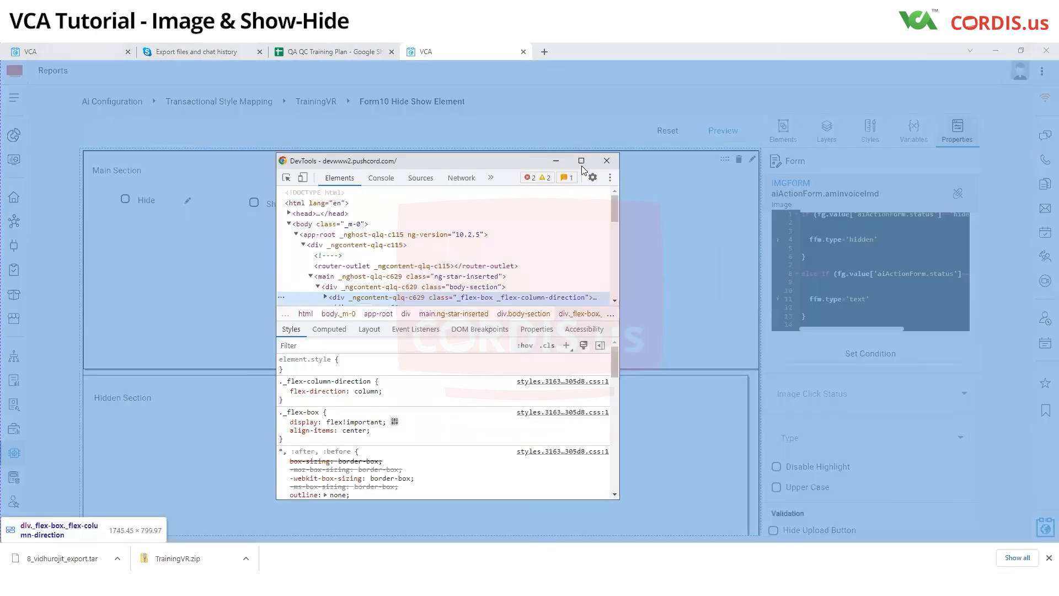
{"action": "left_click", "coordinate": [584, 157]}
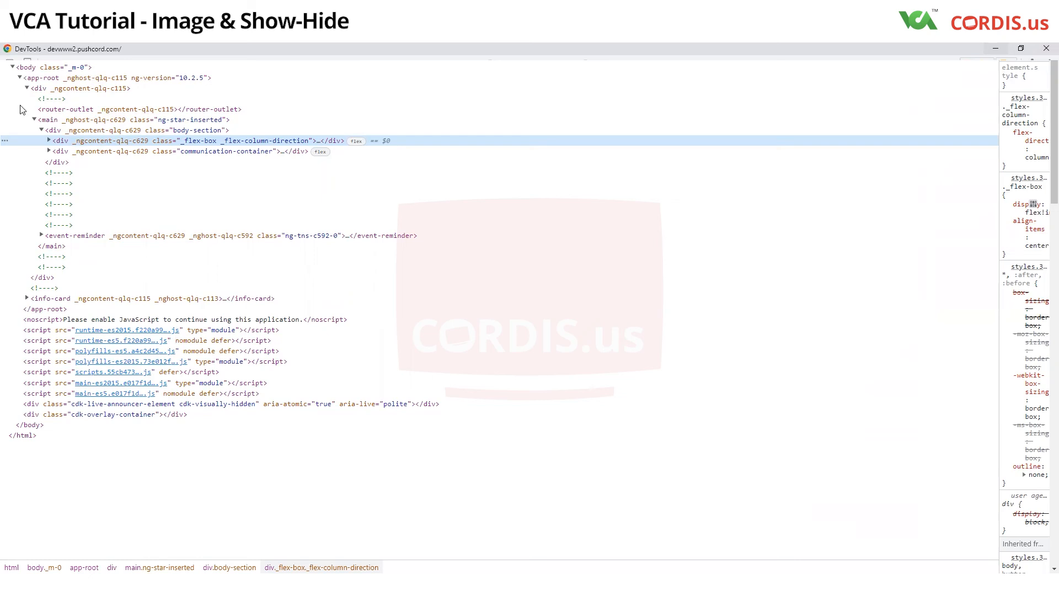
{"action": "key", "text": "ctrl+]"}
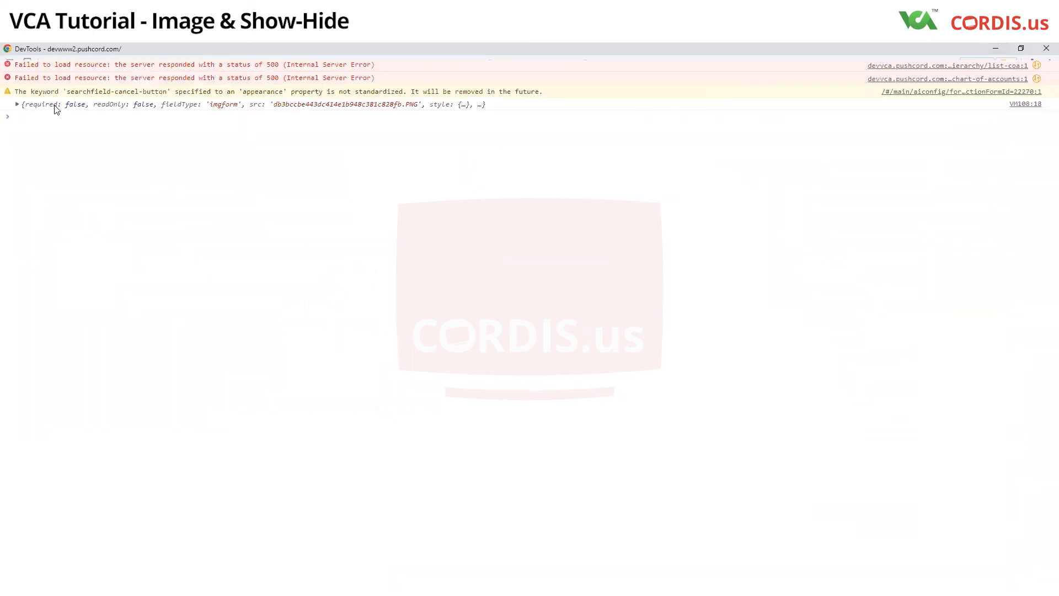
{"action": "left_click", "coordinate": [17, 105]}
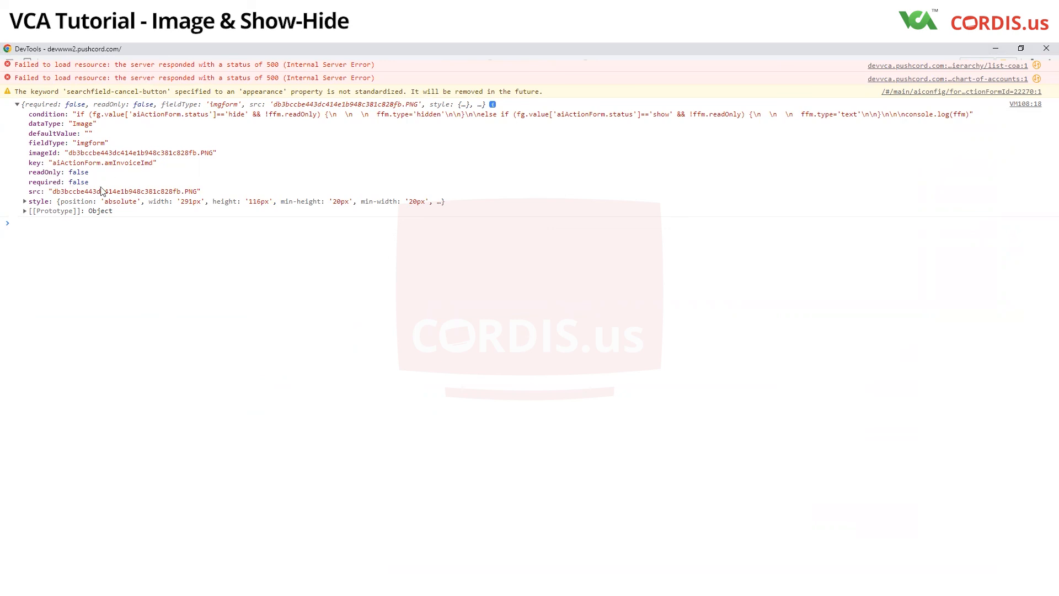
{"action": "left_click", "coordinate": [28, 202]}
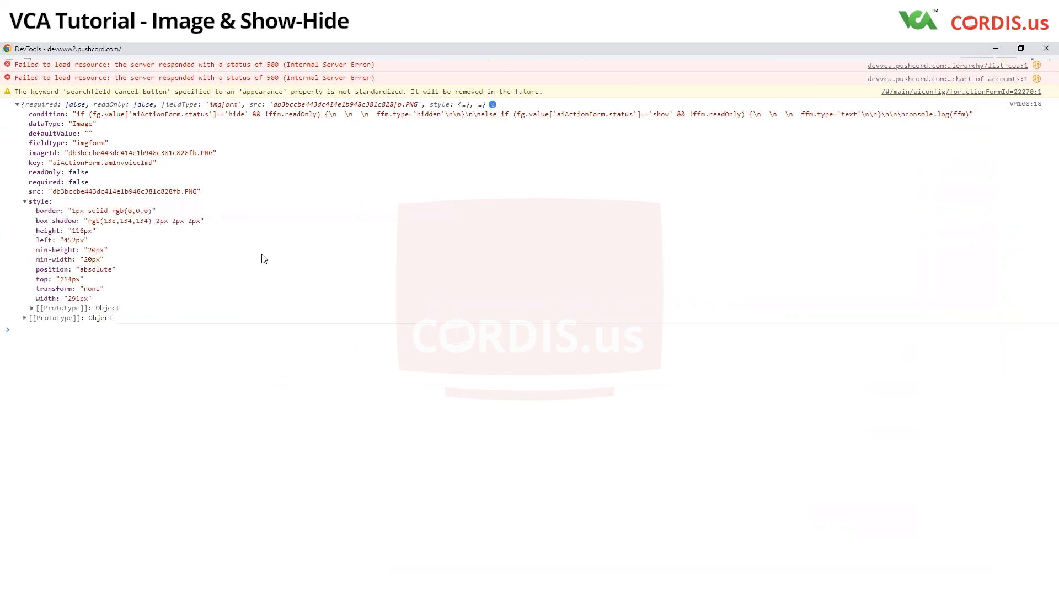